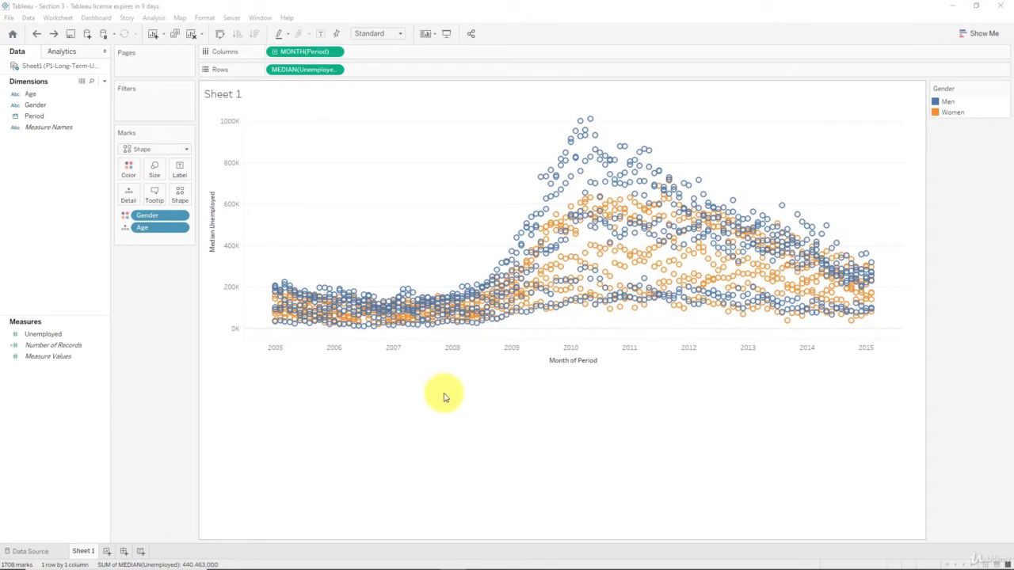
- Dock the Gender colour legend in the left pane below the Marks card
drag(955, 82, 163, 280)
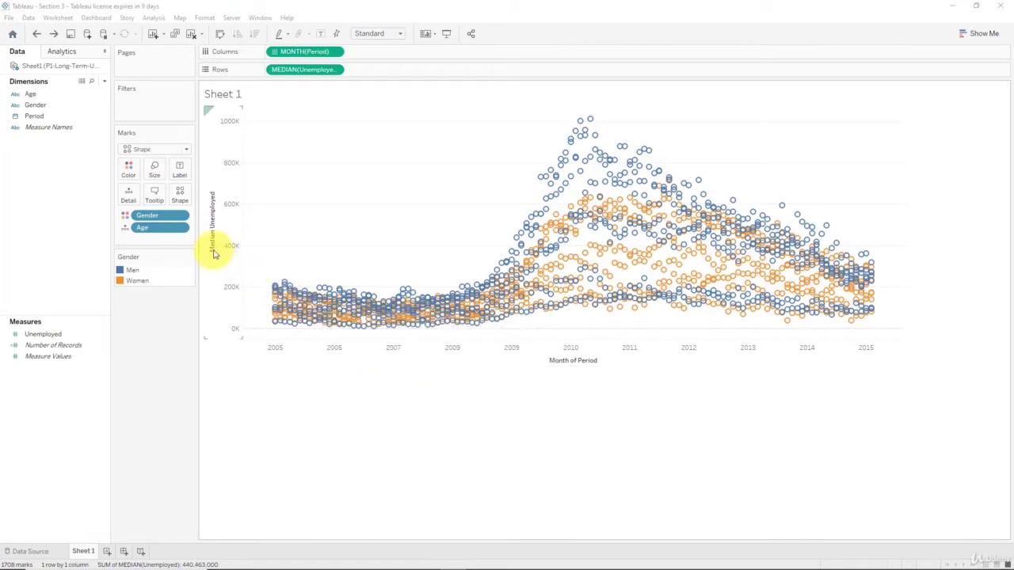
mouse_move(410, 317)
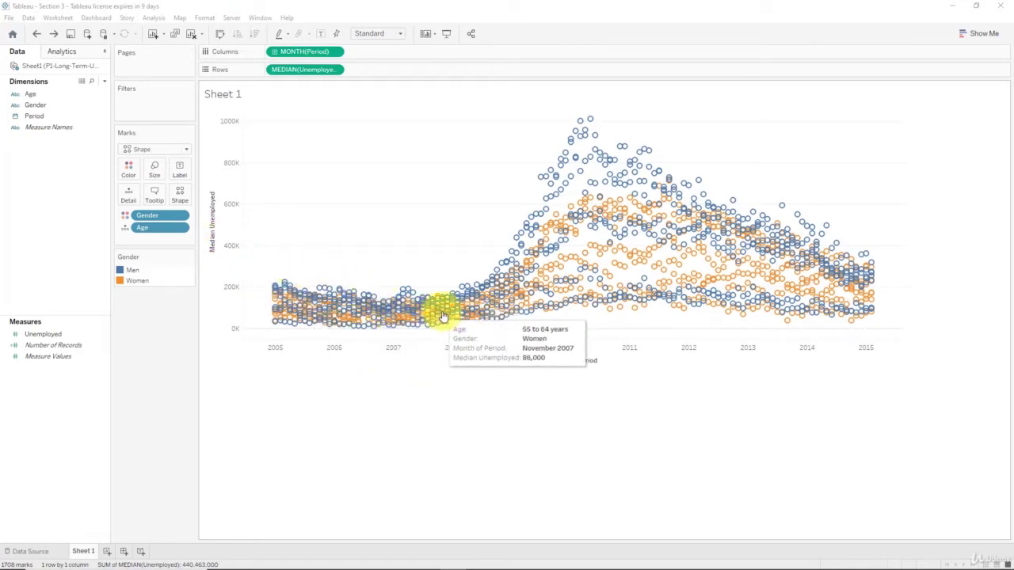
mouse_move(444, 306)
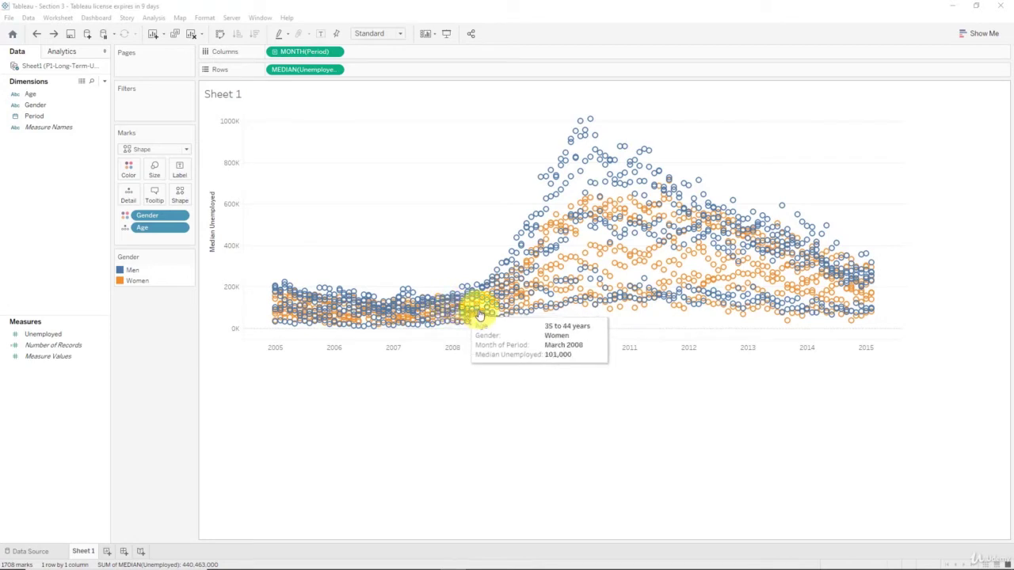
mouse_move(476, 317)
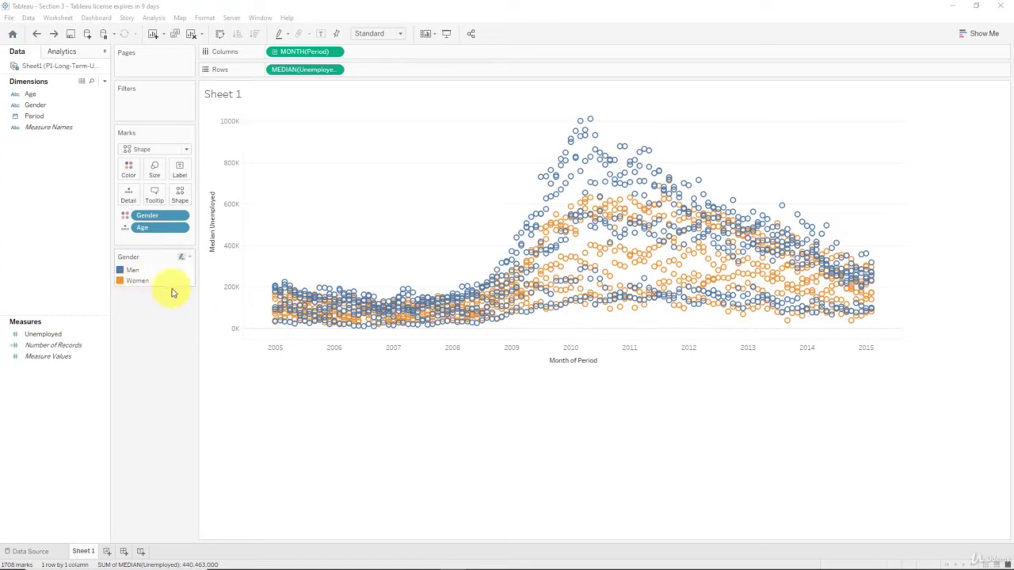
click(134, 282)
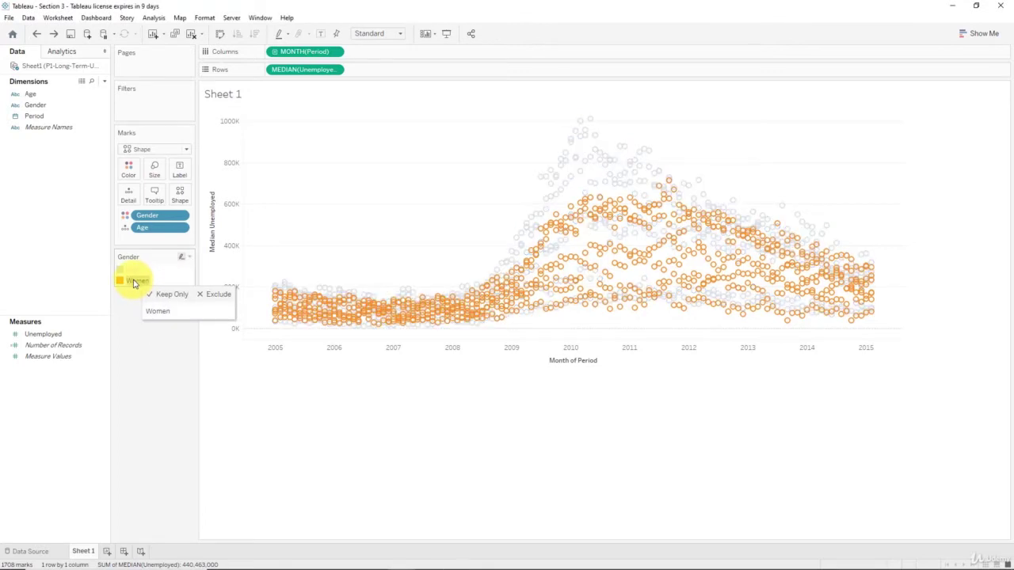
click(134, 282)
click(139, 282)
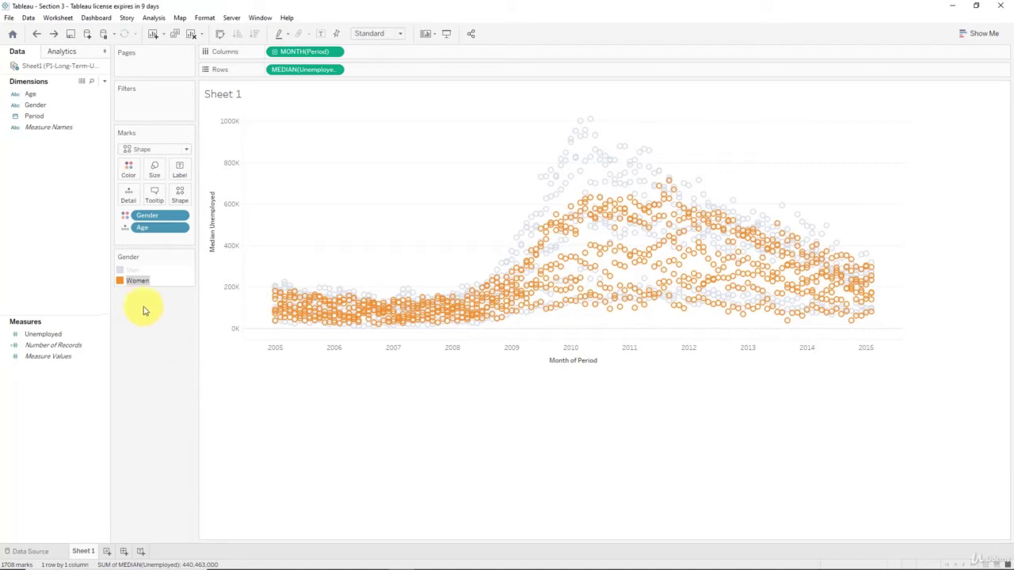
click(132, 270)
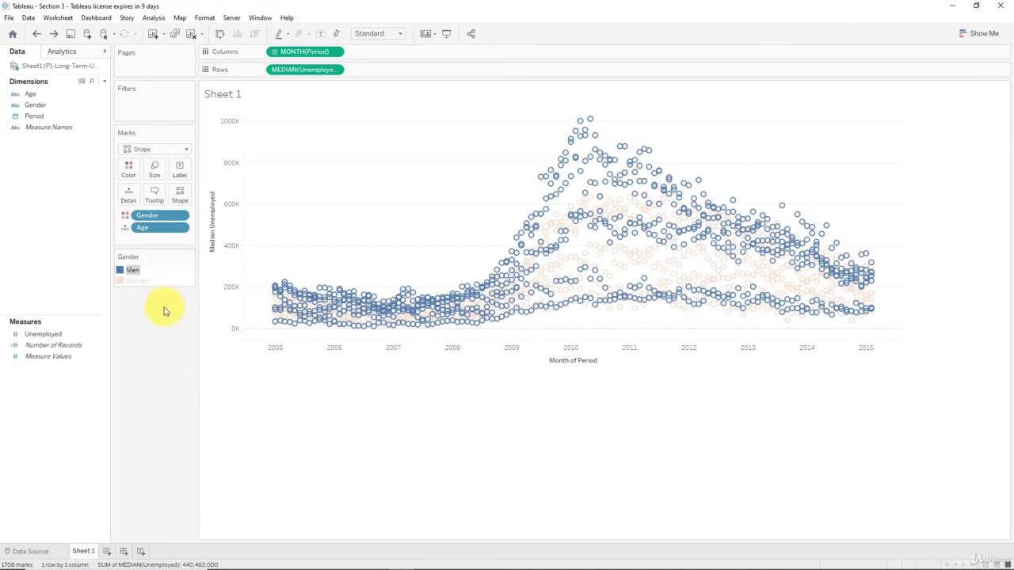
click(166, 308)
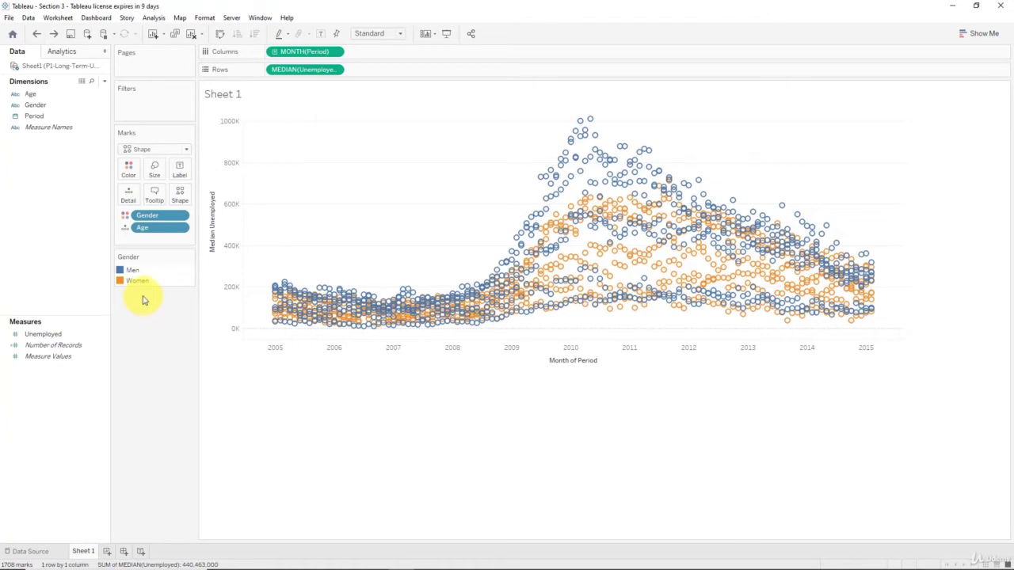
- Shape marks by Age and dock the seven-band Age shape legend under the Gender legend
drag(147, 225, 182, 196)
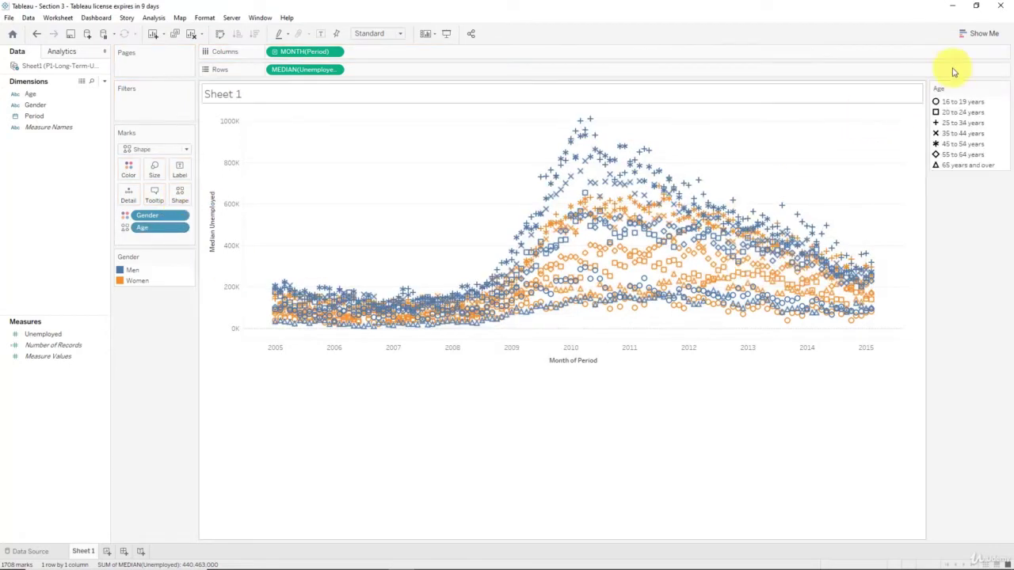
drag(950, 84, 170, 327)
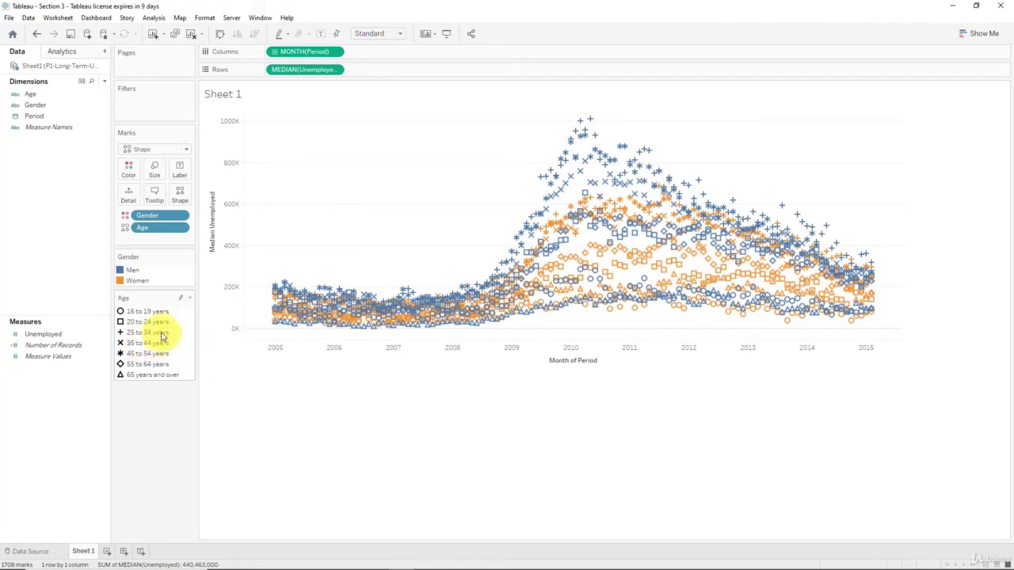
mouse_move(159, 323)
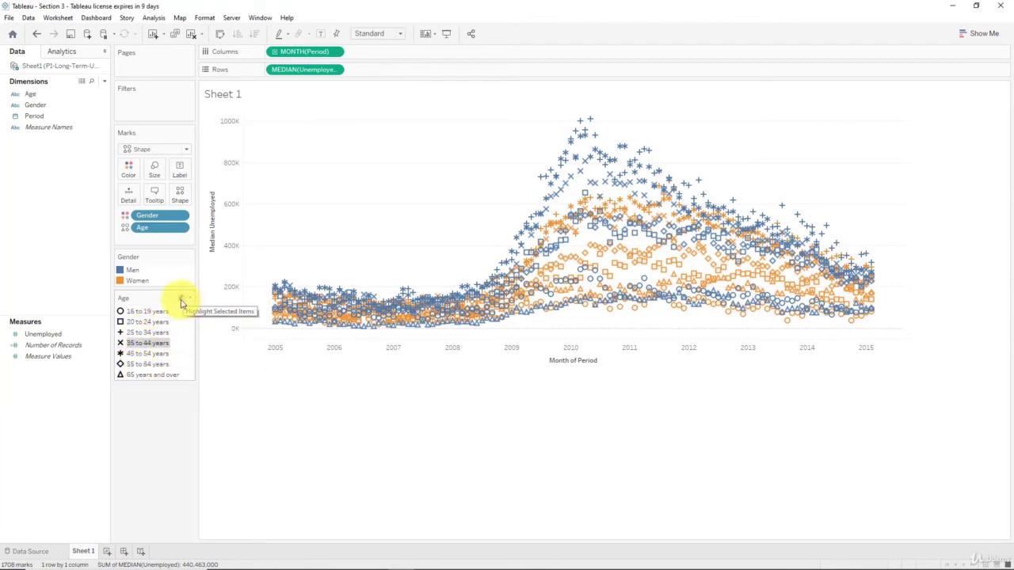
click(181, 300)
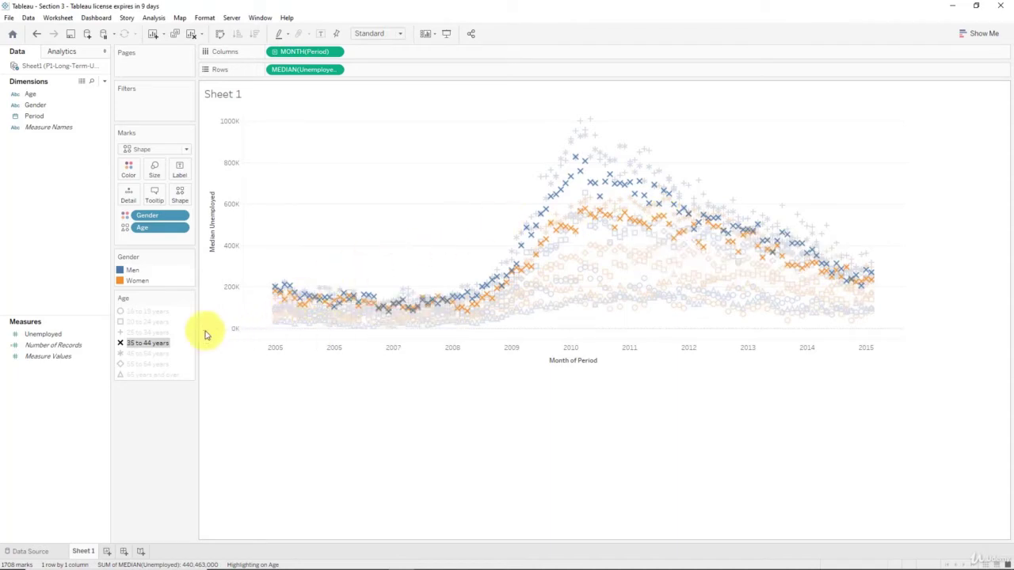
click(154, 332)
click(160, 313)
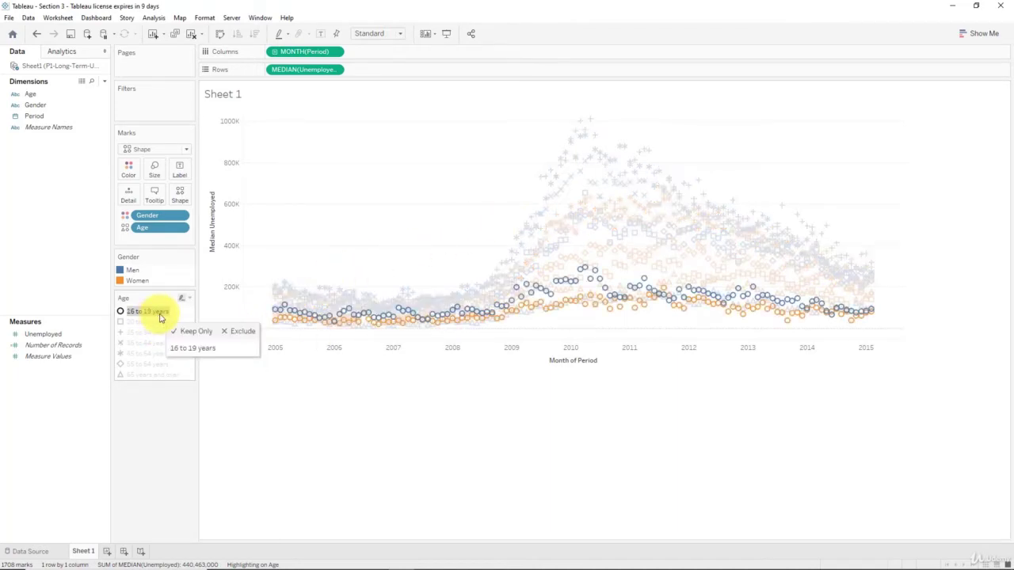
click(154, 322)
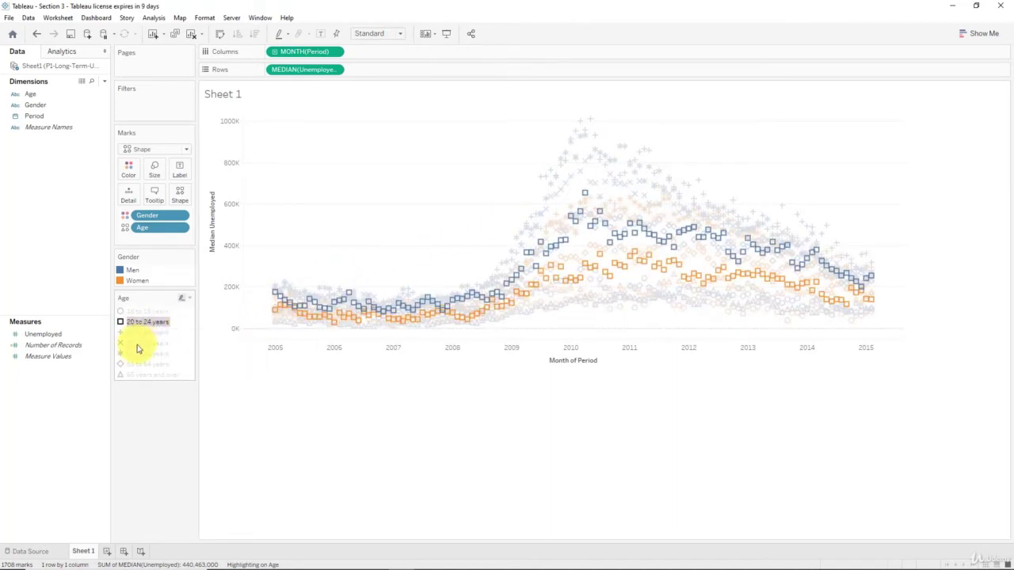
click(137, 345)
click(135, 354)
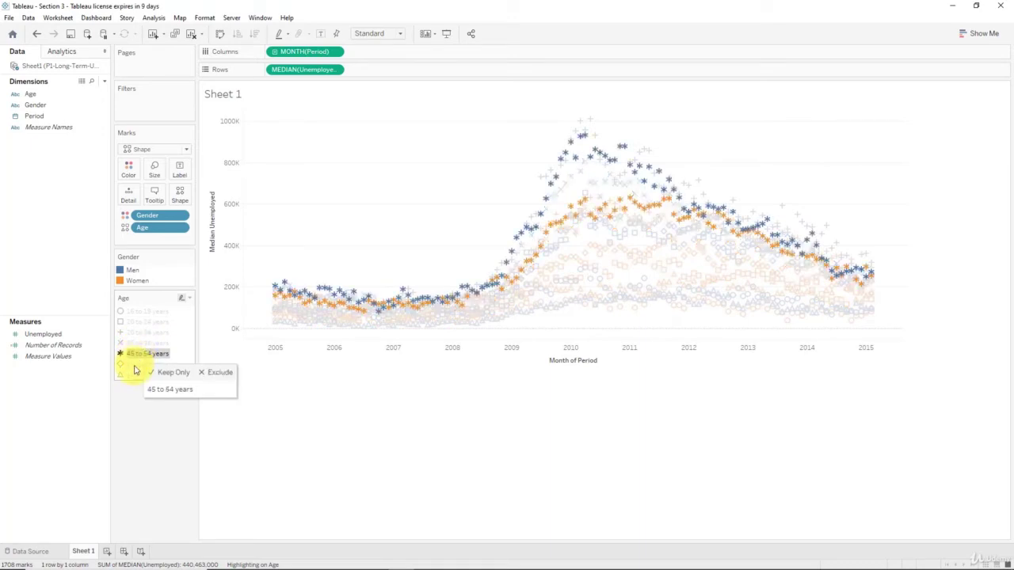
click(135, 365)
click(135, 375)
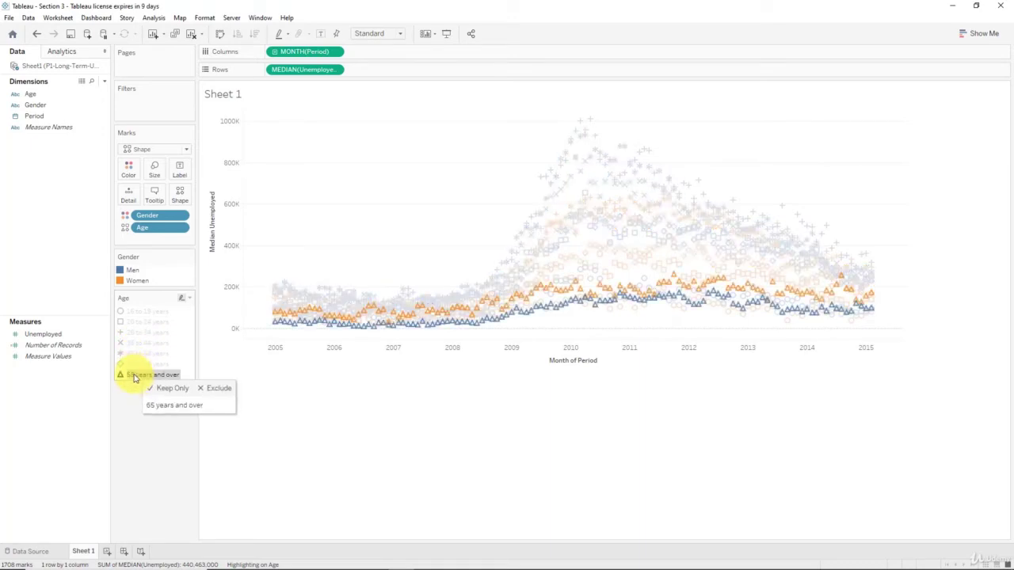
click(139, 353)
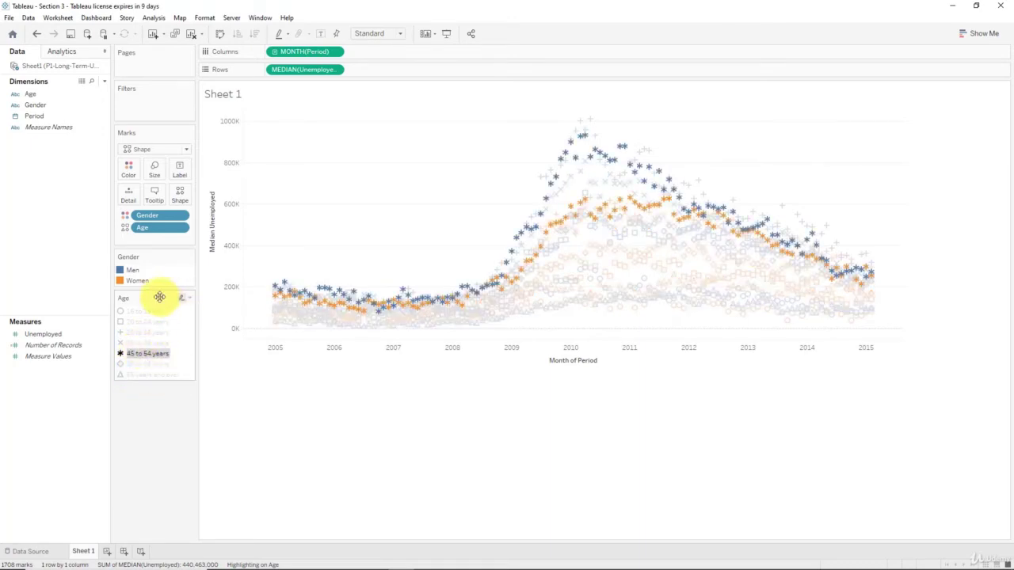
click(142, 353)
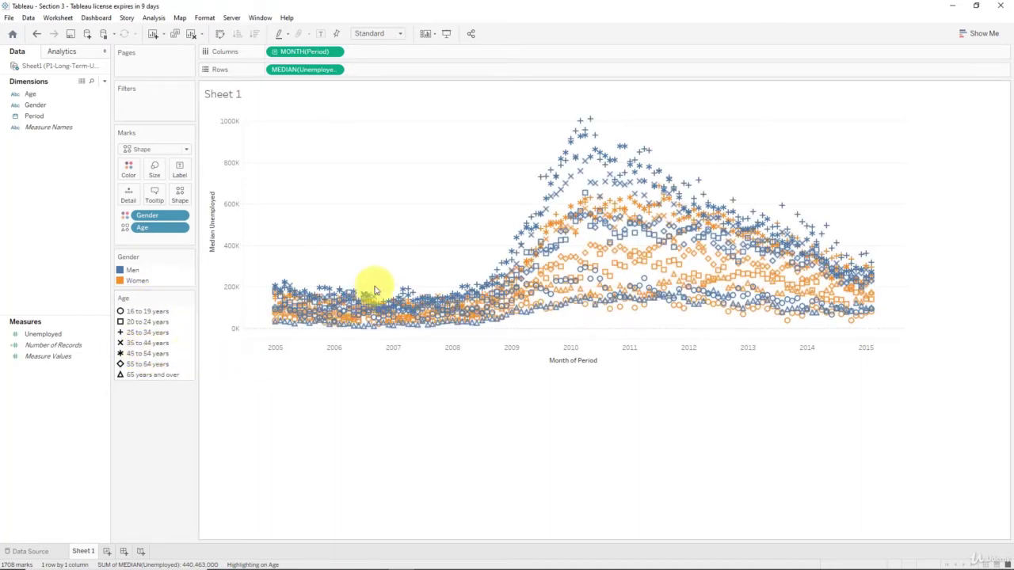
- Remove Age and Gender from Marks, use Line marks, and change the measure from Median to Sum
mouse_move(539, 283)
drag(155, 234, 87, 221)
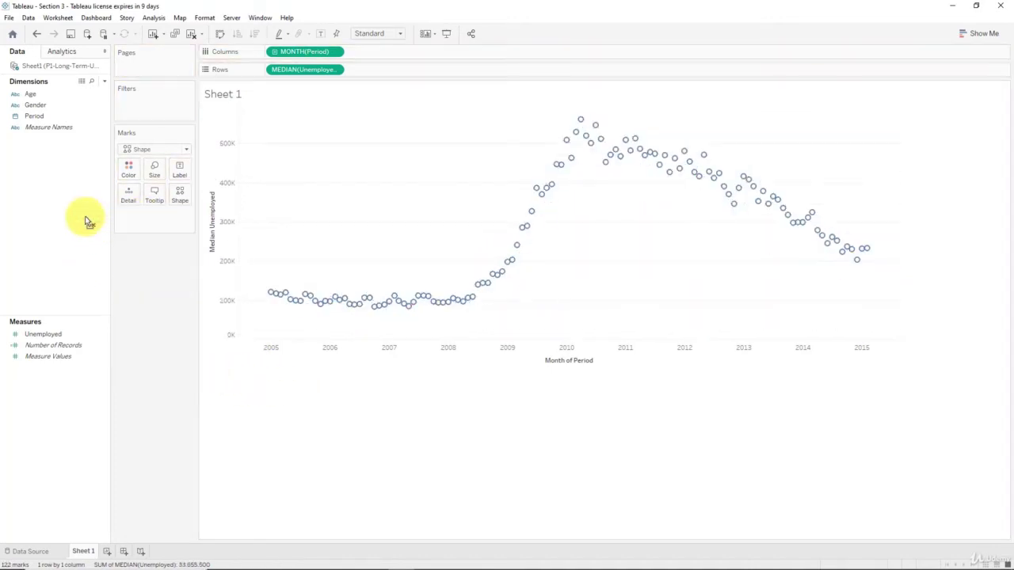
click(157, 150)
click(149, 185)
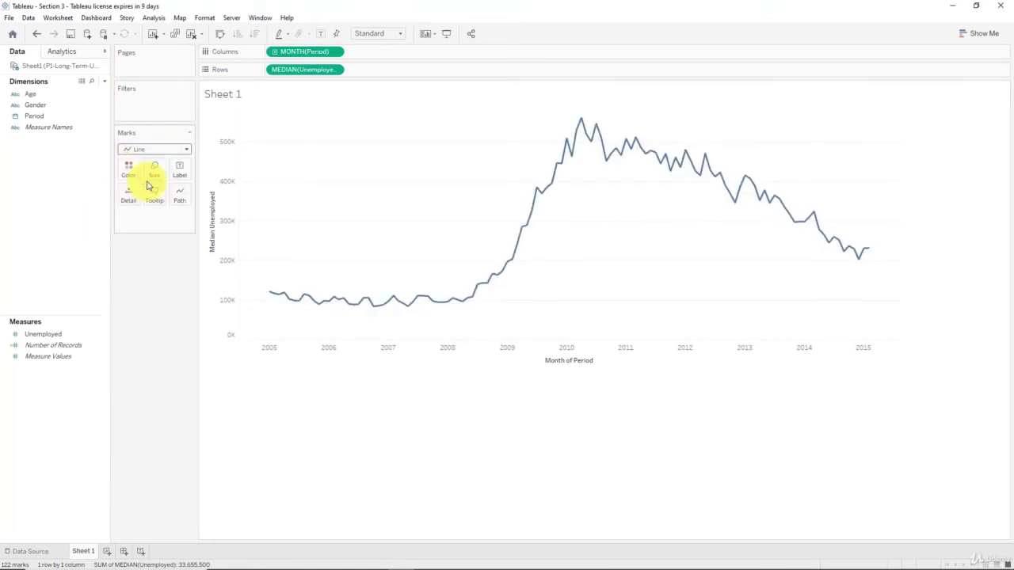
click(335, 70)
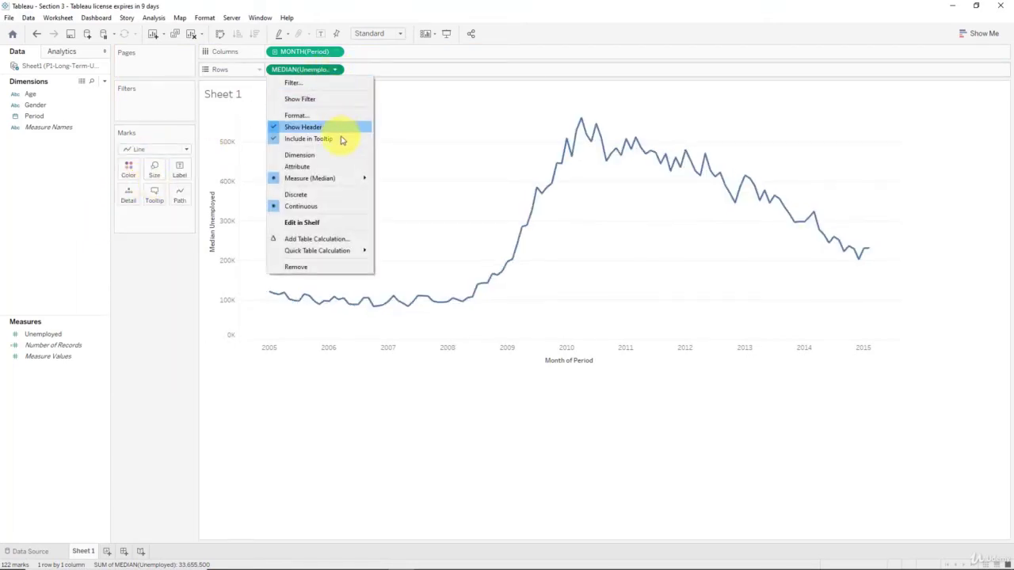
mouse_move(339, 181)
click(386, 178)
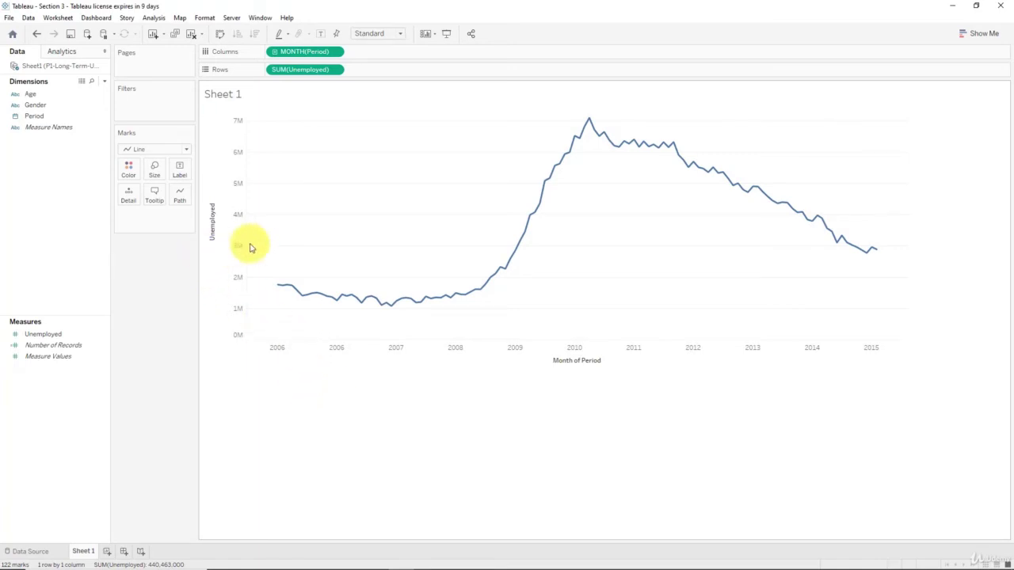
- Put Age back on Color, splitting the line into seven age-group lines
drag(36, 94, 129, 169)
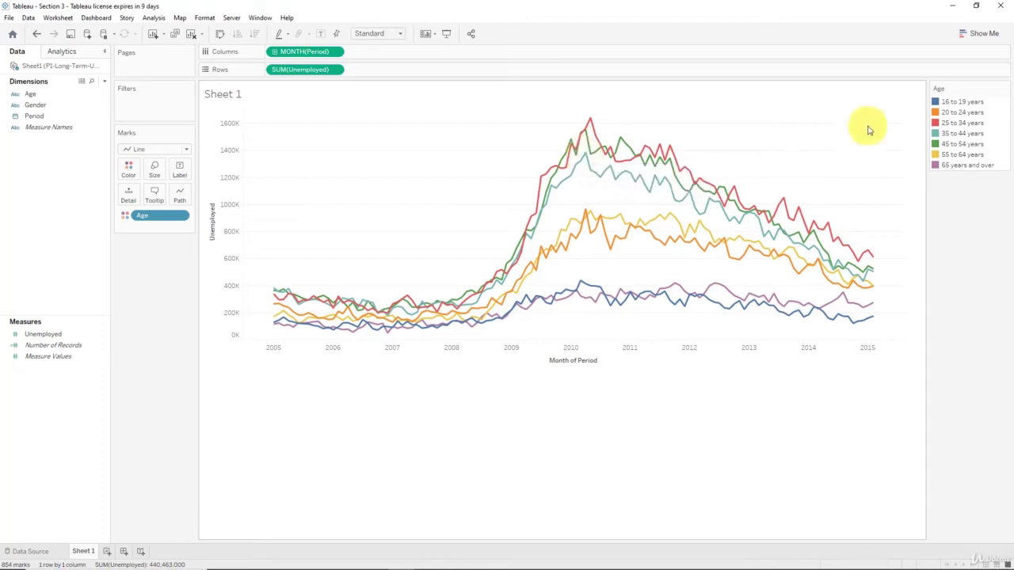
drag(223, 269, 164, 265)
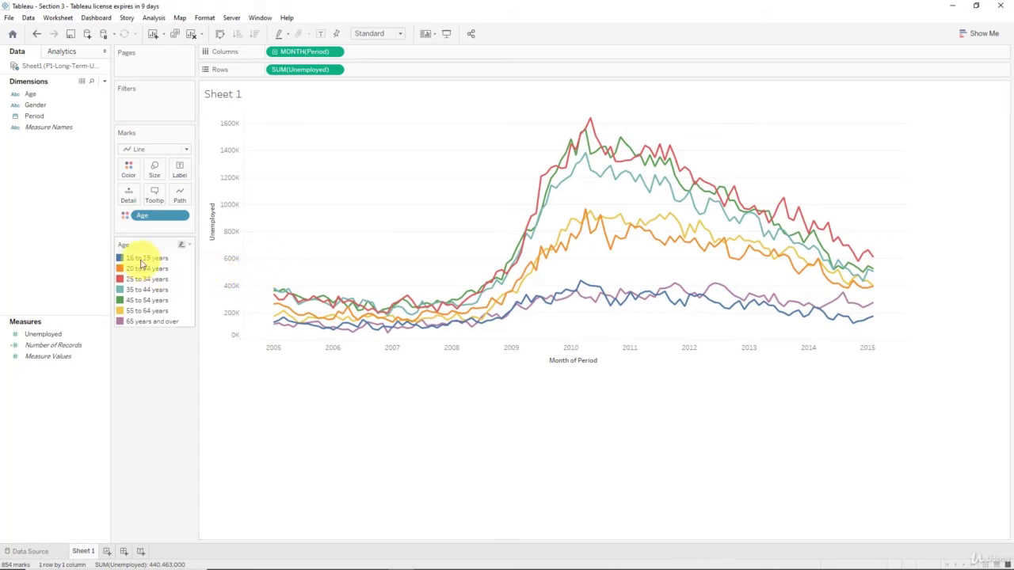
mouse_move(133, 283)
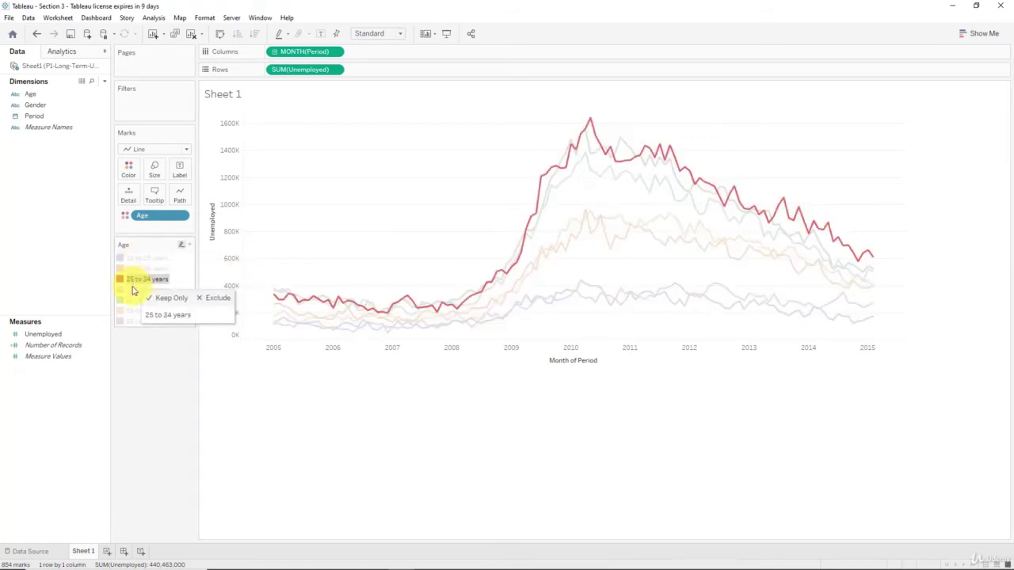
double_click(139, 302)
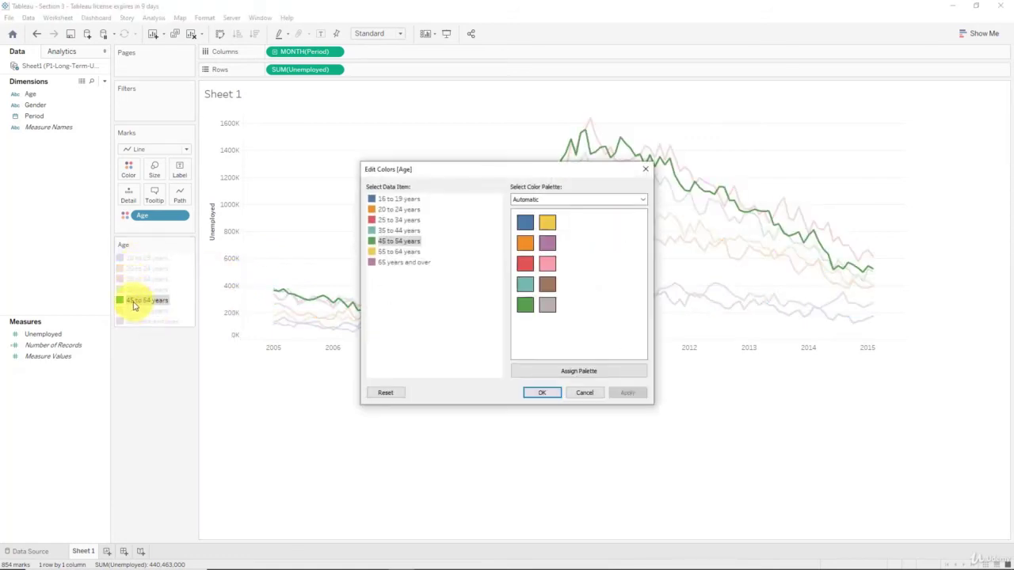
click(583, 392)
click(181, 354)
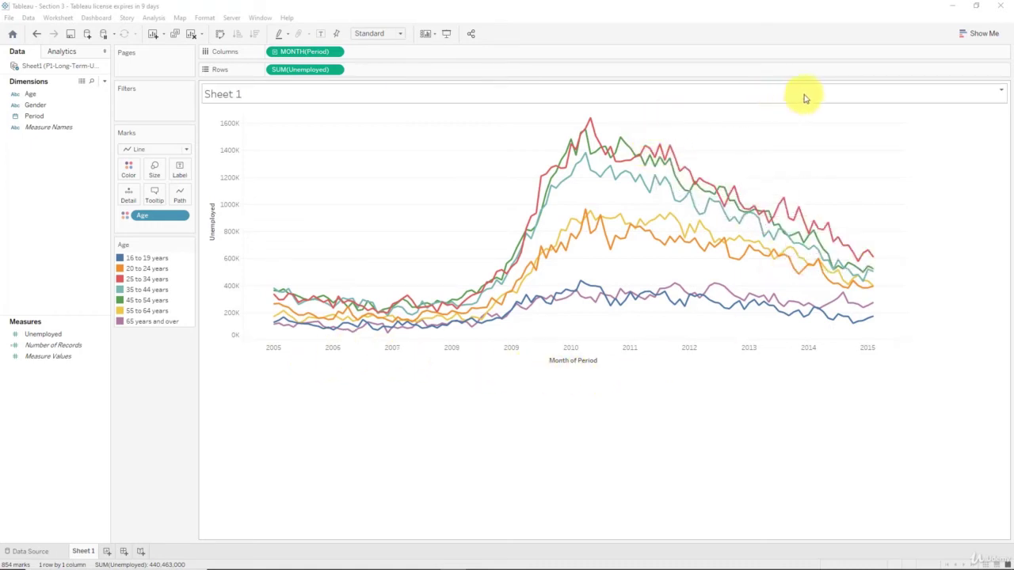
- In Show Me, preview treemap and packed bubbles, then settle on the continuous area chart
click(971, 40)
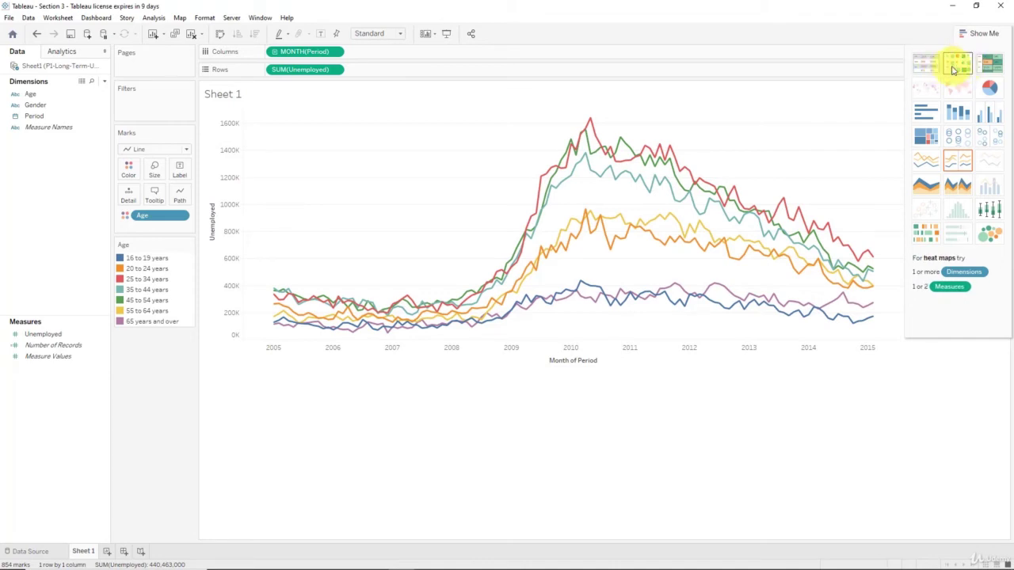
click(924, 139)
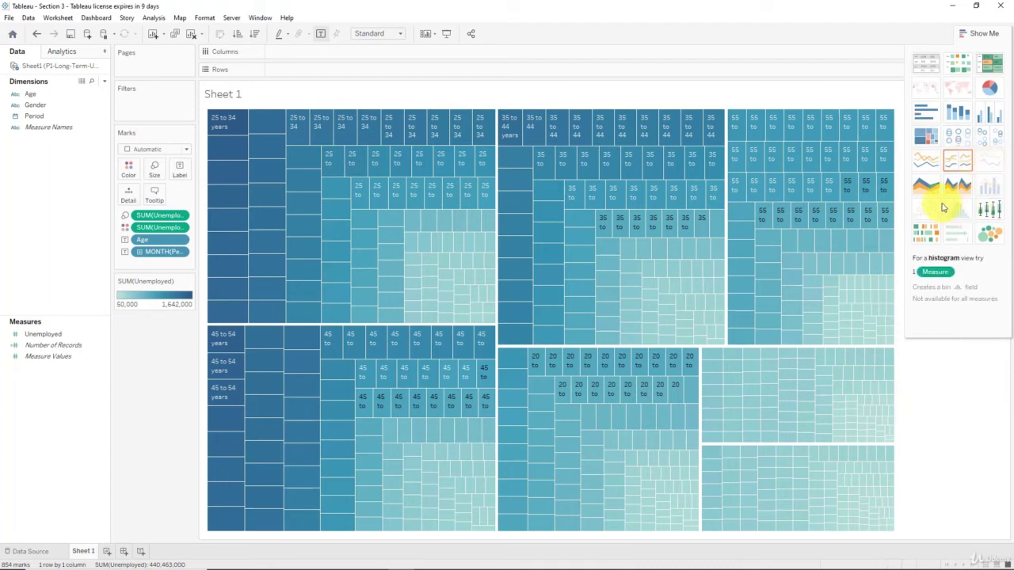
click(989, 234)
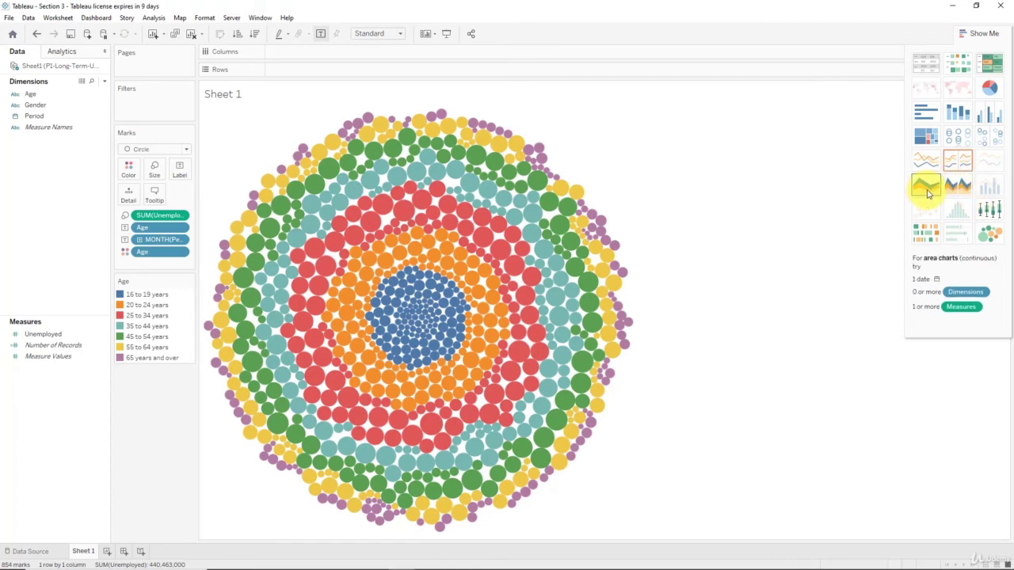
click(927, 190)
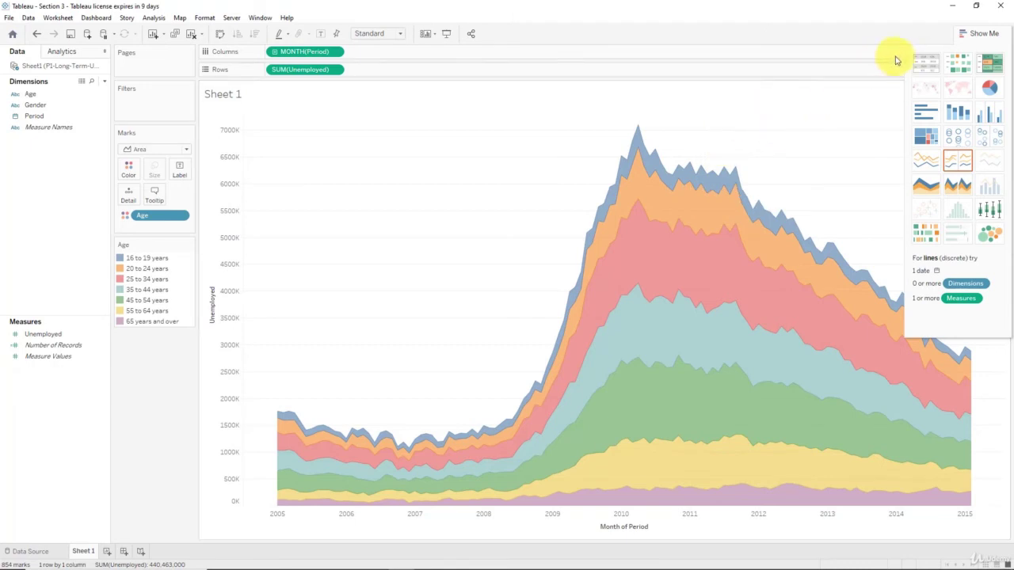
- Close Show Me and undo back to the per-age-group line chart
click(977, 34)
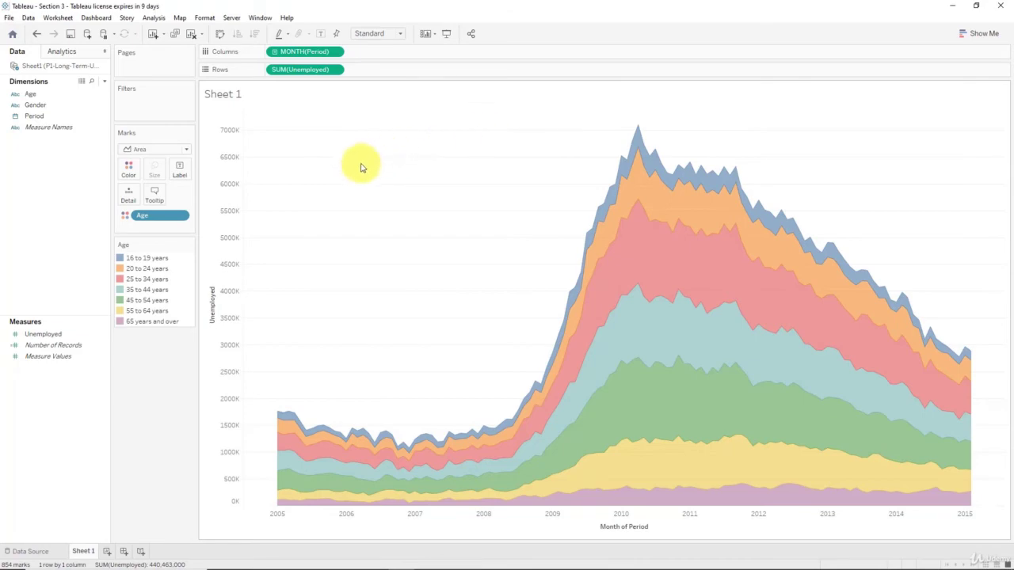
key(ctrl+z)
key(ctrl+z)
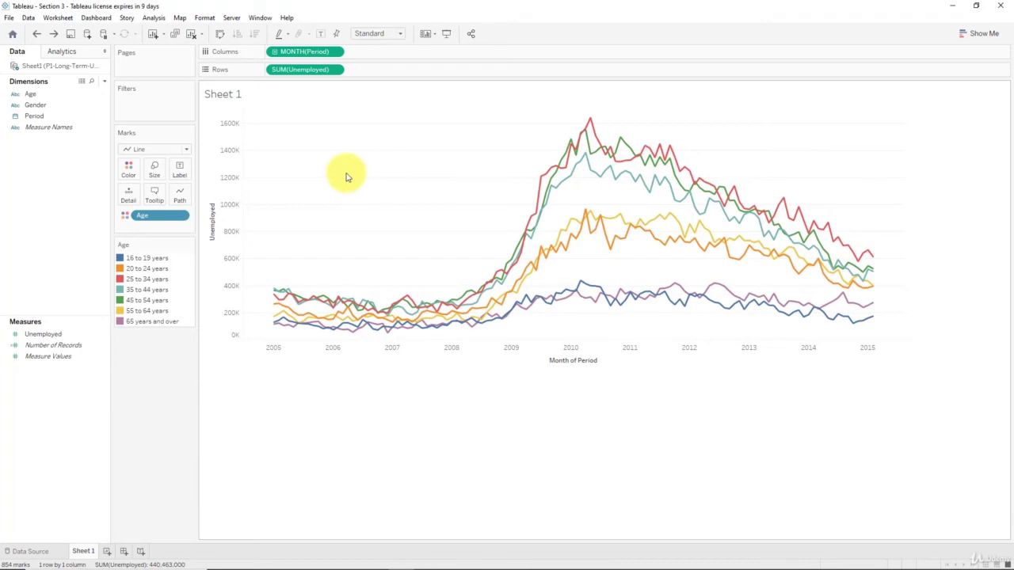
- Toggle the mark type between Area and Line, ending on stacked Area marks
click(168, 150)
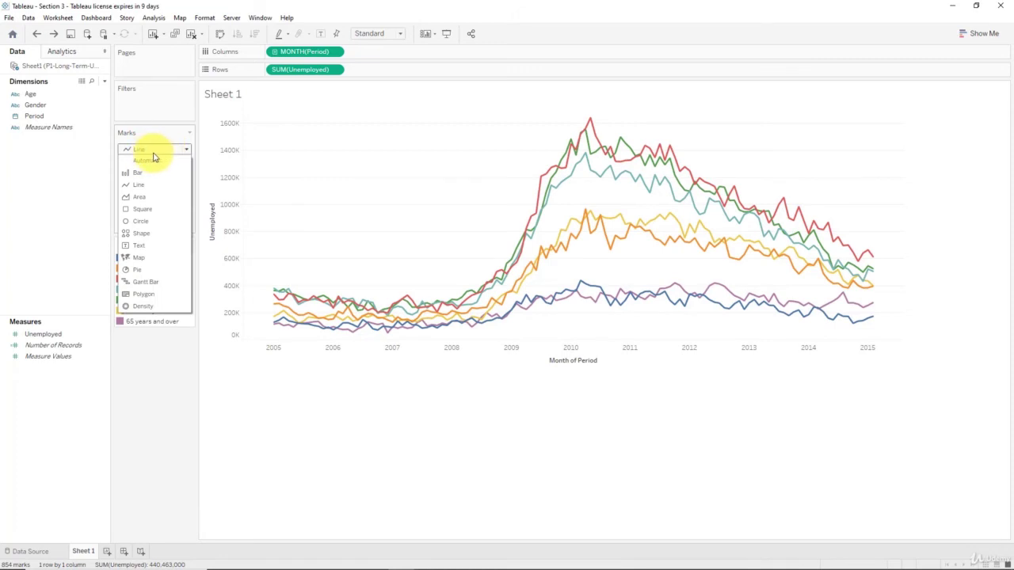
click(141, 197)
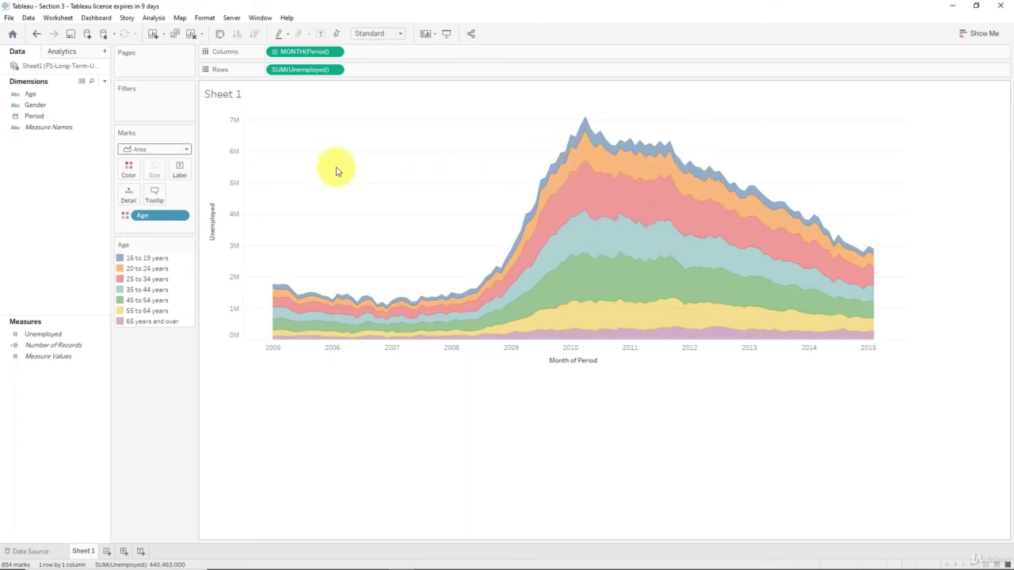
click(179, 149)
click(159, 183)
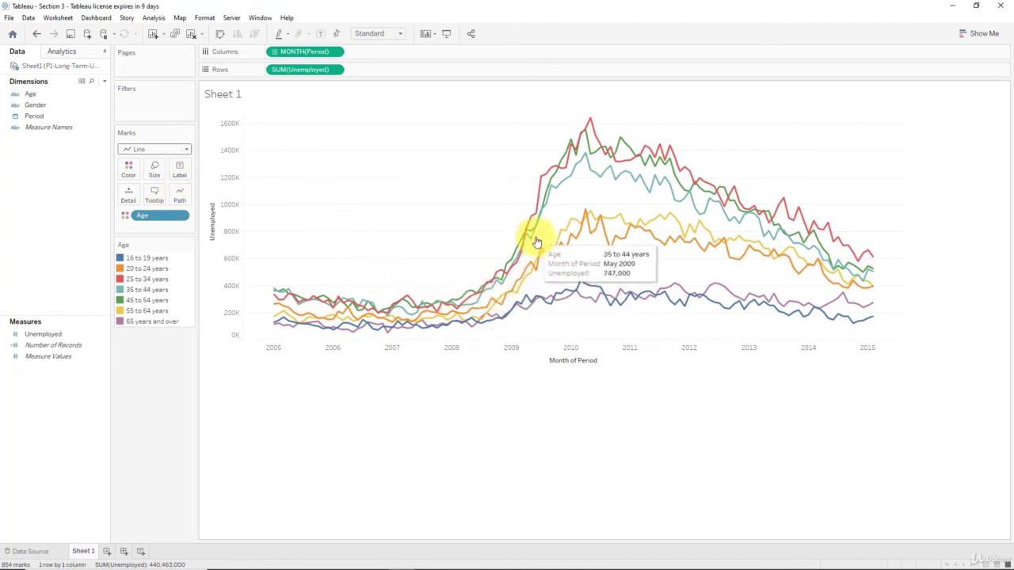
click(140, 149)
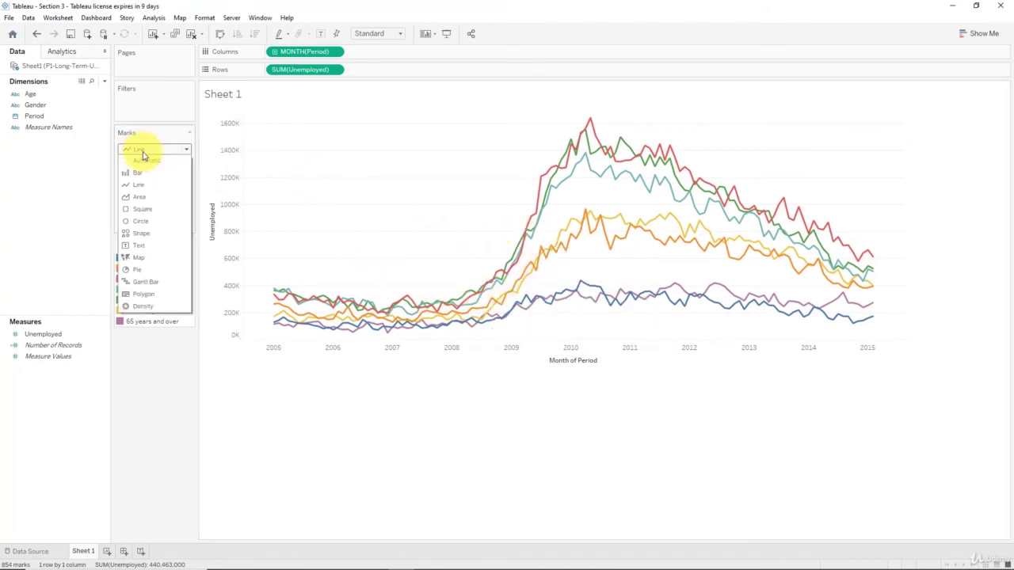
click(142, 197)
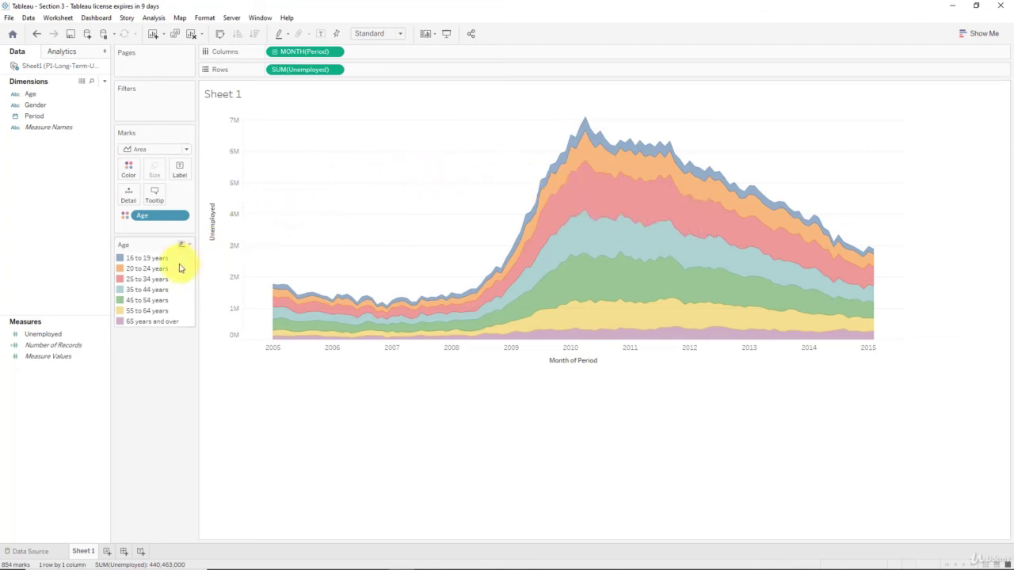
click(132, 269)
click(139, 279)
click(135, 290)
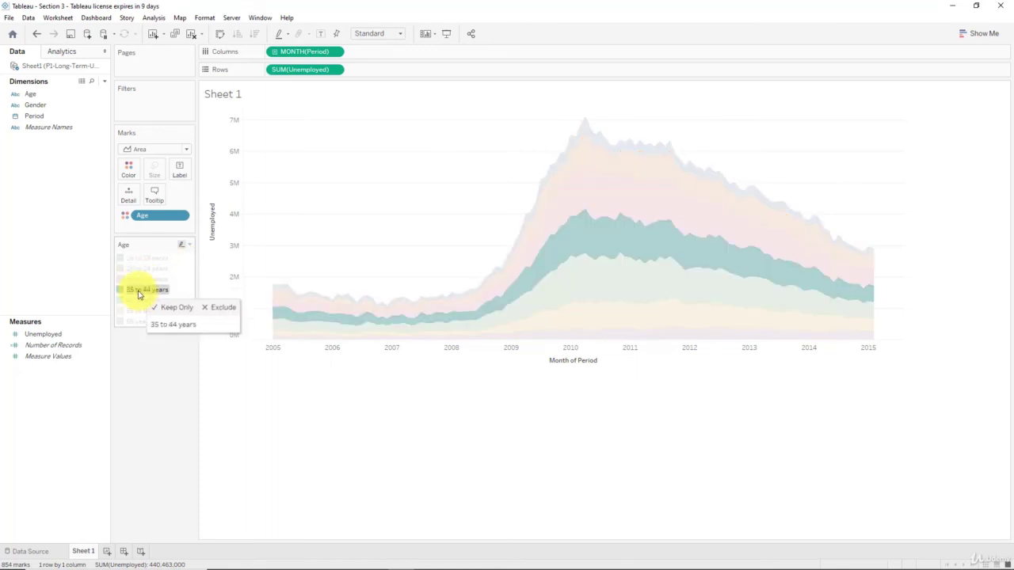
click(147, 269)
click(147, 268)
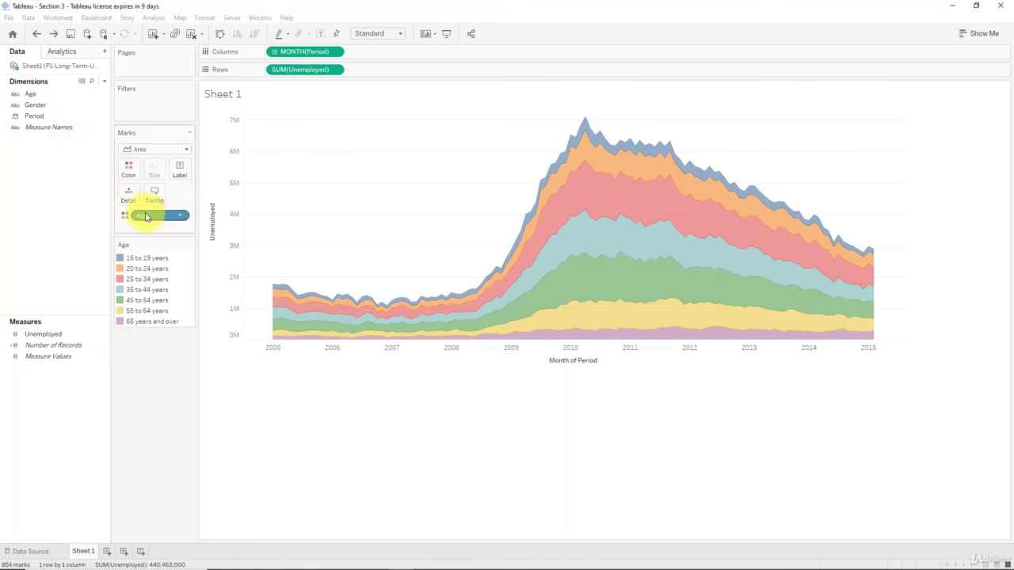
- Label each area band with its age group in bold 12-point font
drag(146, 219, 179, 171)
mouse_move(643, 145)
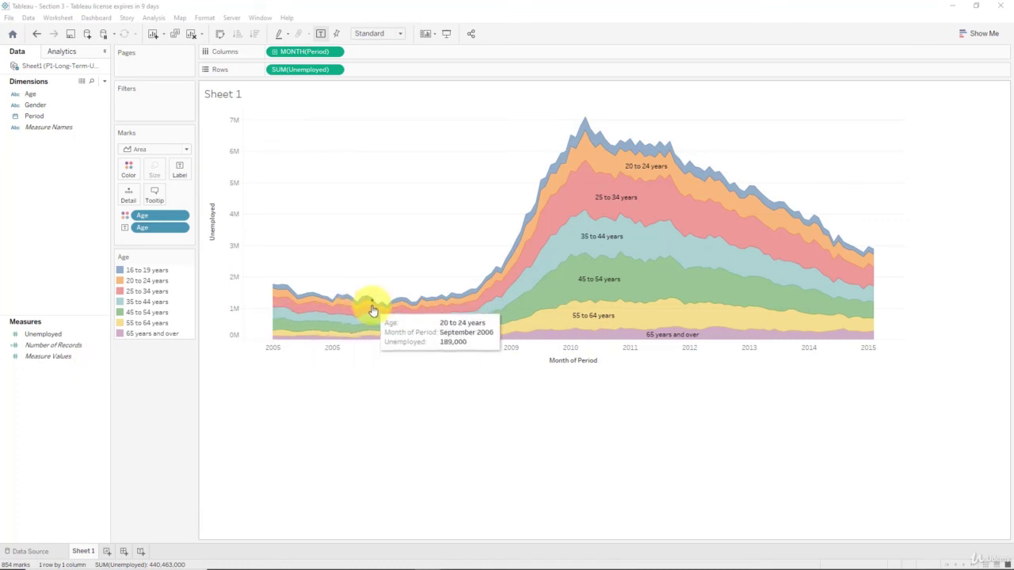
click(179, 170)
click(272, 239)
click(237, 267)
click(230, 308)
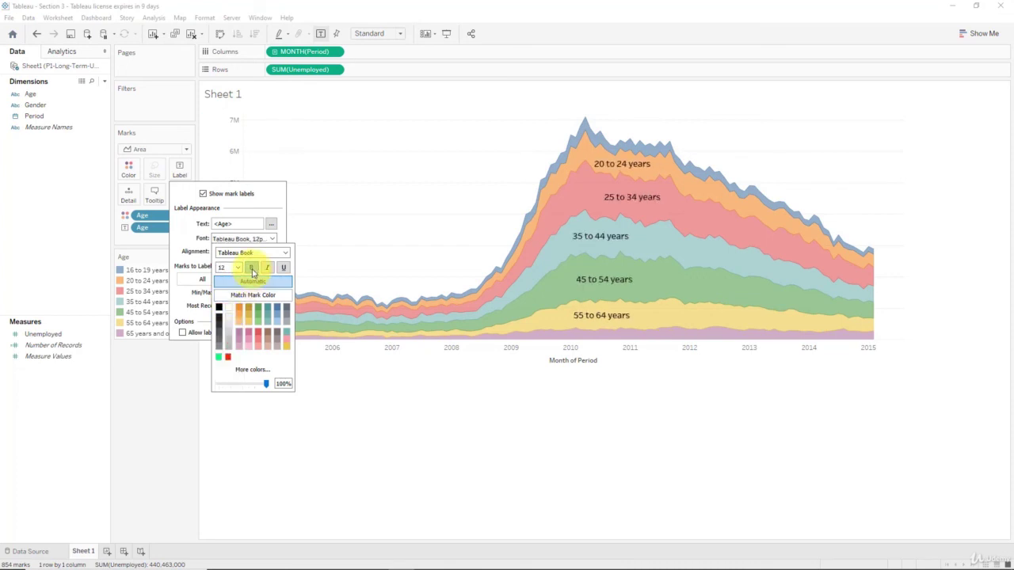
click(356, 252)
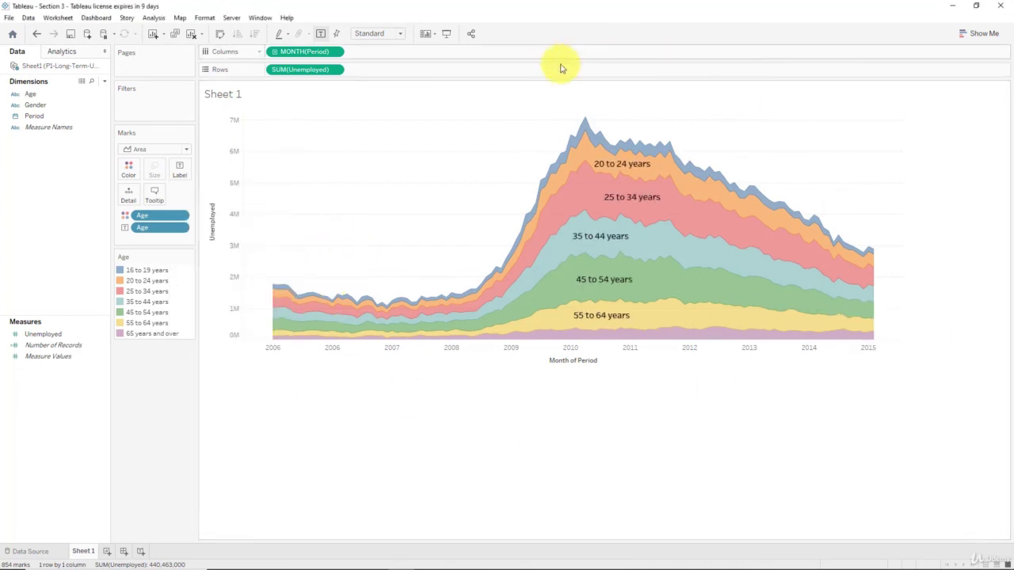
mouse_move(511, 243)
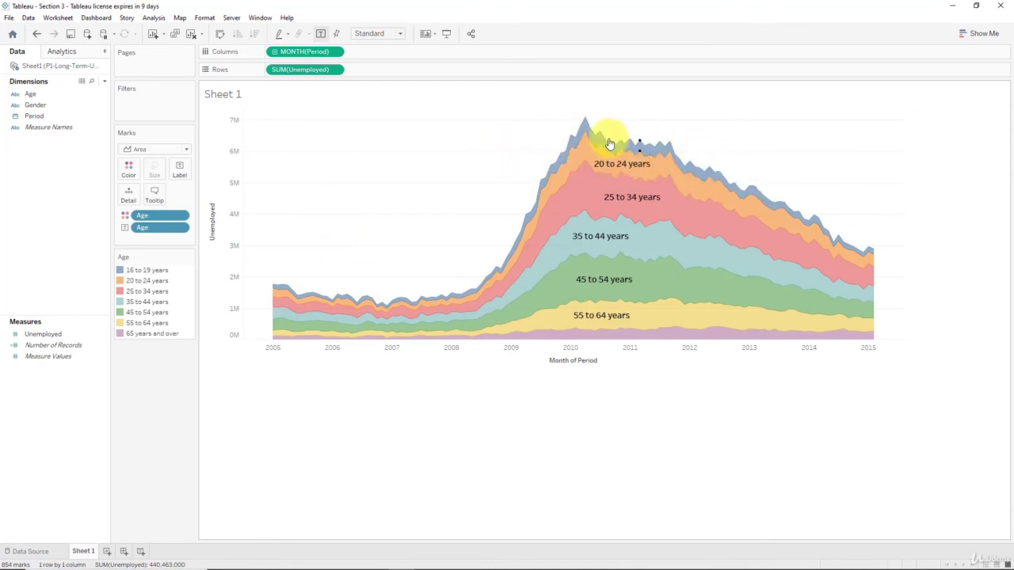
mouse_move(607, 162)
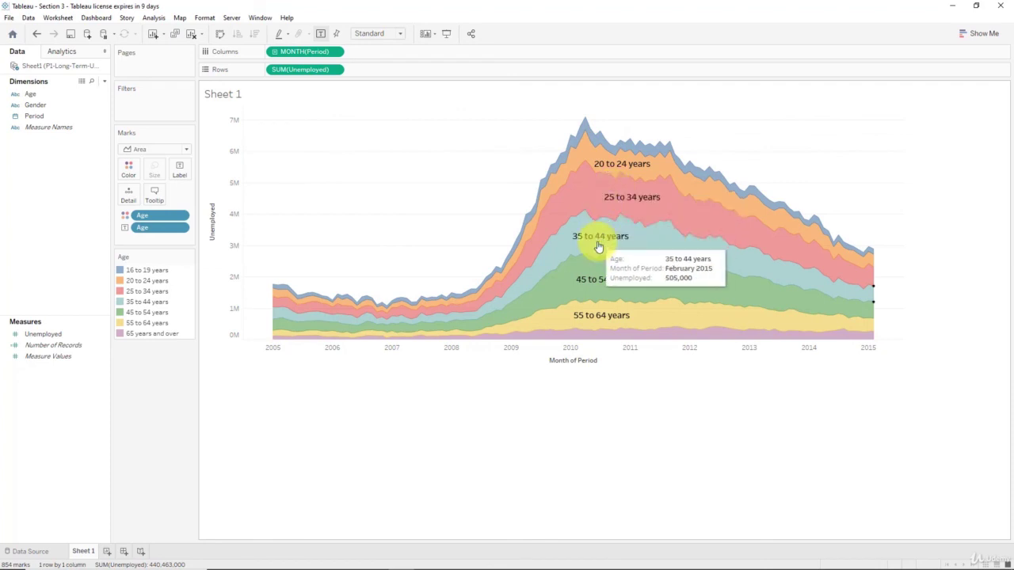